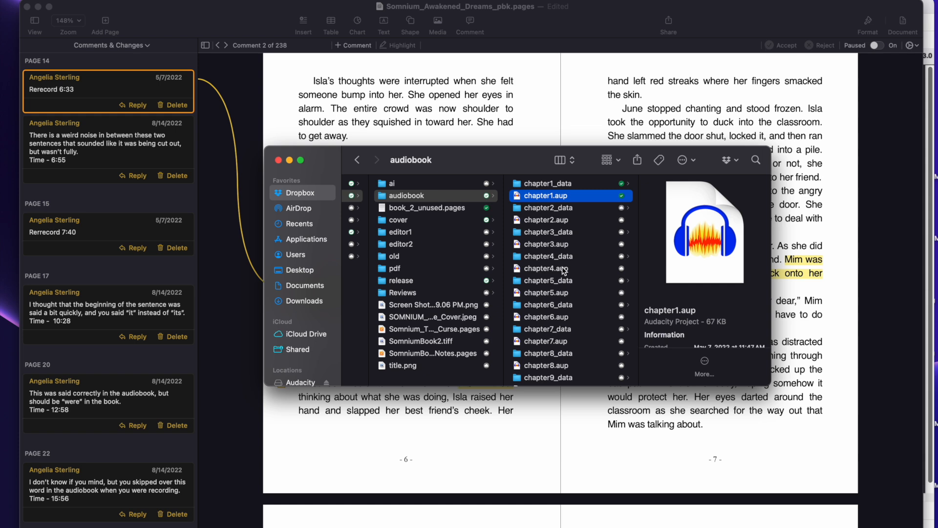
Switch to the Pages manuscript and review the highlighted passage attached to the "Rerecord 6:33" comment
{"action": "left_click", "coordinate": [549, 64]}
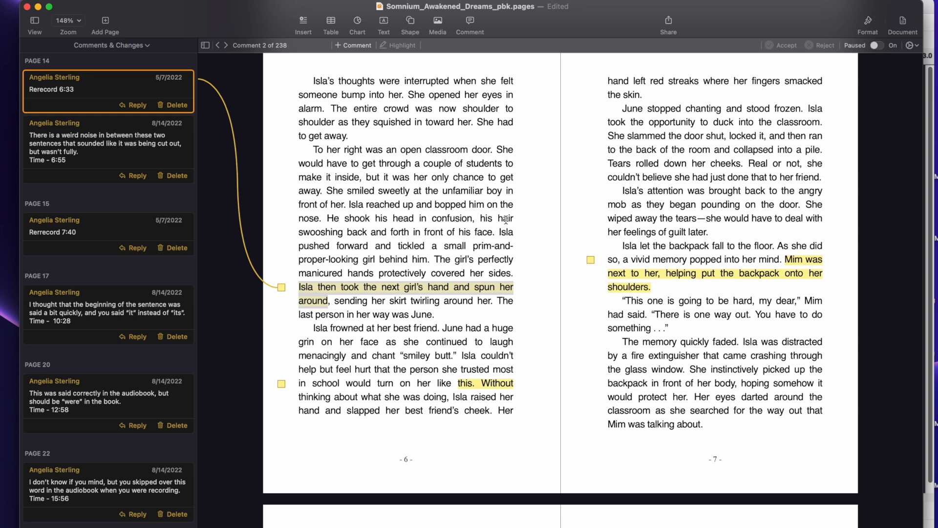
{"action": "scroll", "coordinate": [555, 177], "scroll_direction": "down", "scroll_amount": 5}
{"action": "scroll", "coordinate": [554, 177], "scroll_direction": "up", "scroll_amount": 6}
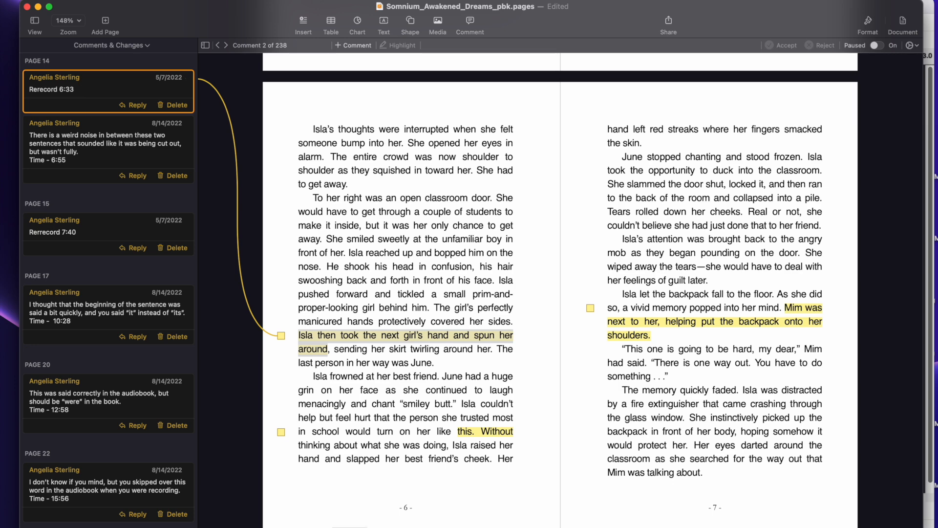
Switch to the chapter1 project in Audacity and listen to the original narration from about 6:33
{"action": "left_click", "coordinate": [379, 527]}
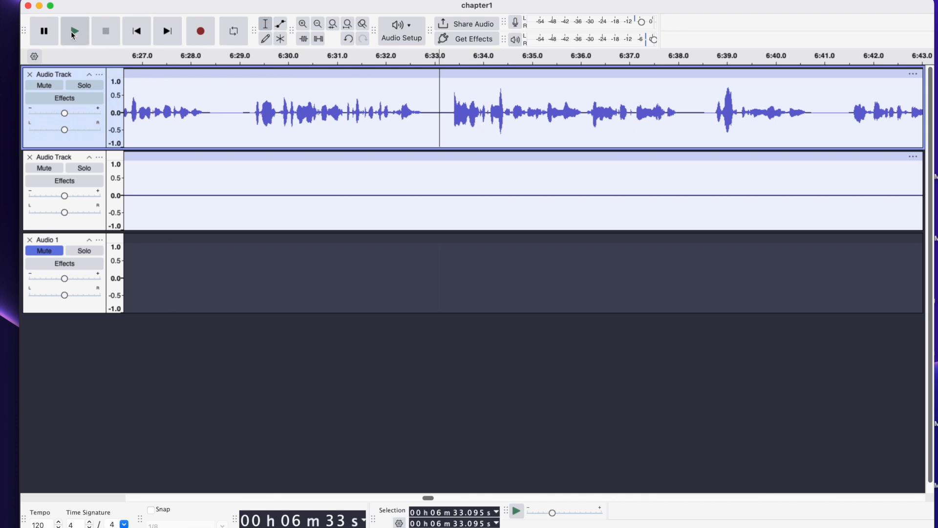
{"action": "left_click", "coordinate": [74, 33]}
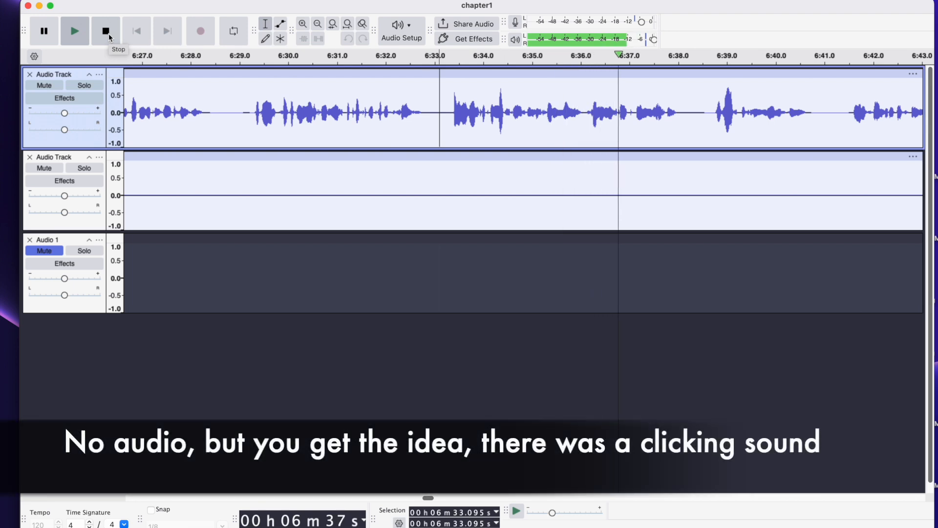
{"action": "left_click", "coordinate": [110, 37]}
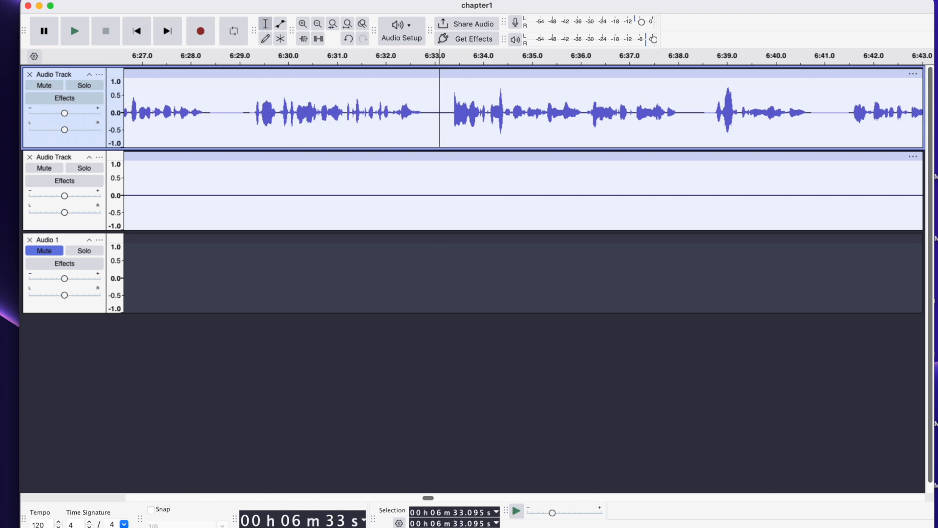
Add a new mono track to the project and mute the original narration track
{"action": "left_click", "coordinate": [207, 0]}
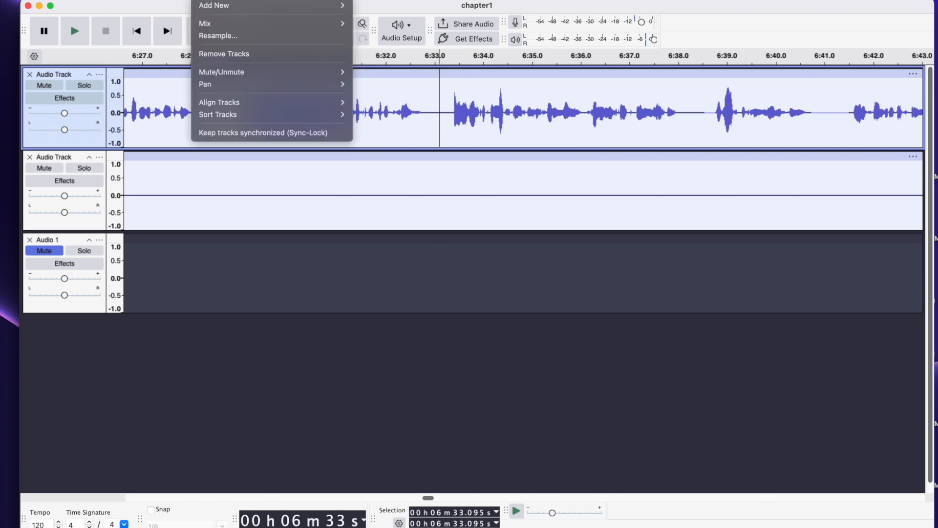
{"action": "mouse_move", "coordinate": [216, 6]}
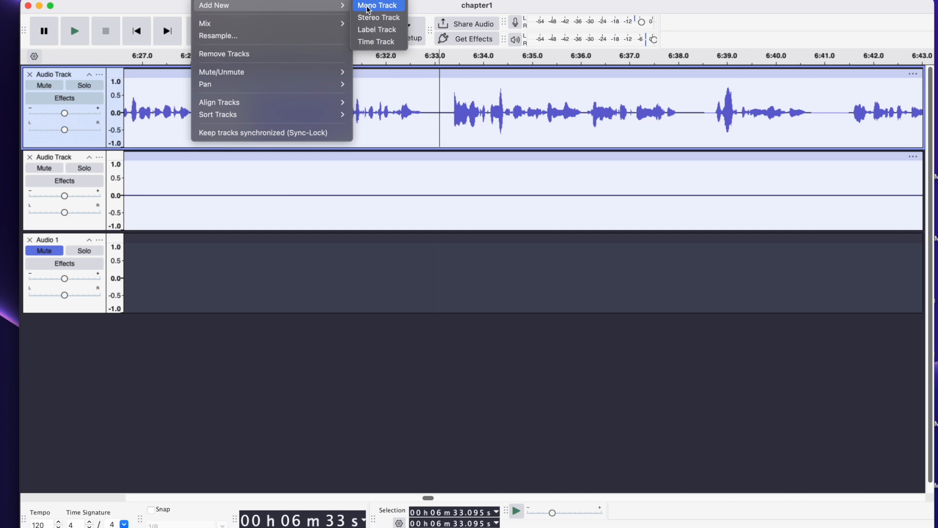
{"action": "left_click", "coordinate": [368, 8]}
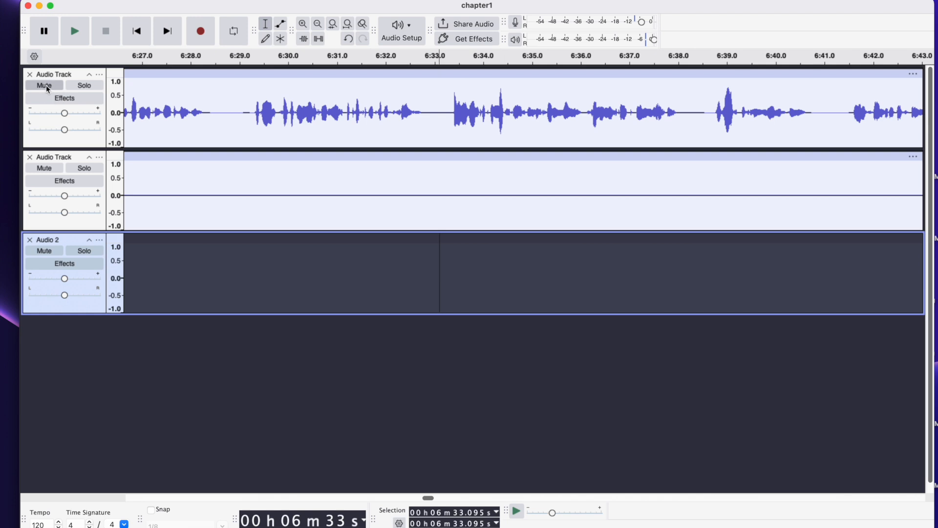
{"action": "left_click", "coordinate": [44, 85]}
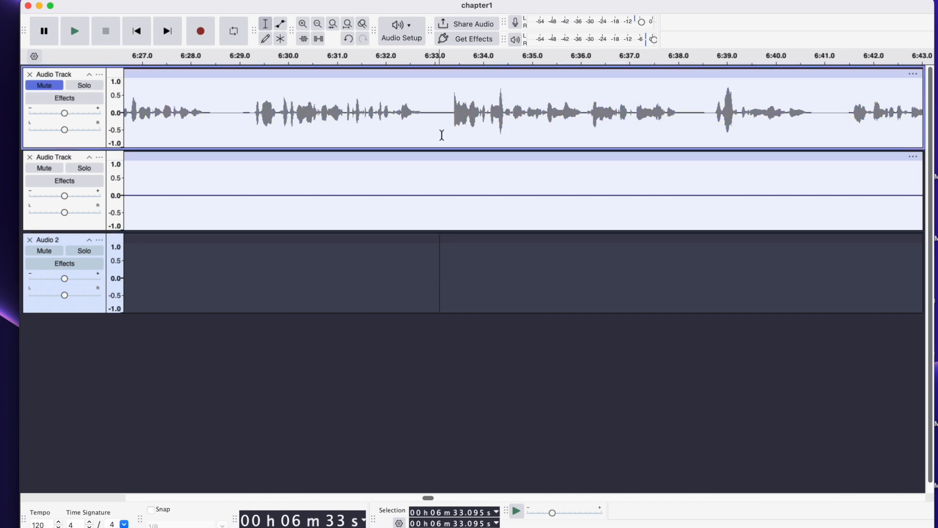
Record a retake on the new track from about 6:33, reading the highlighted sentence from the Pages manuscript
{"action": "left_click", "coordinate": [199, 34]}
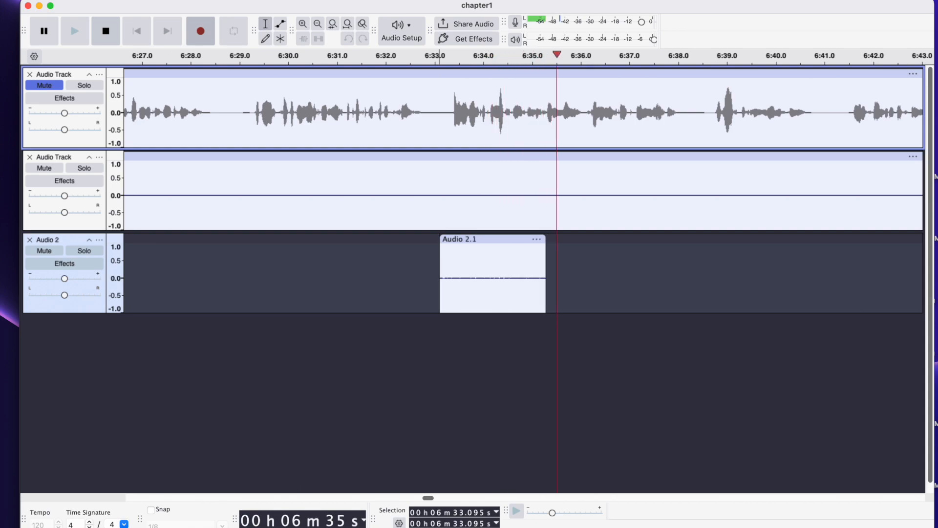
{"action": "key", "text": "super+Tab"}
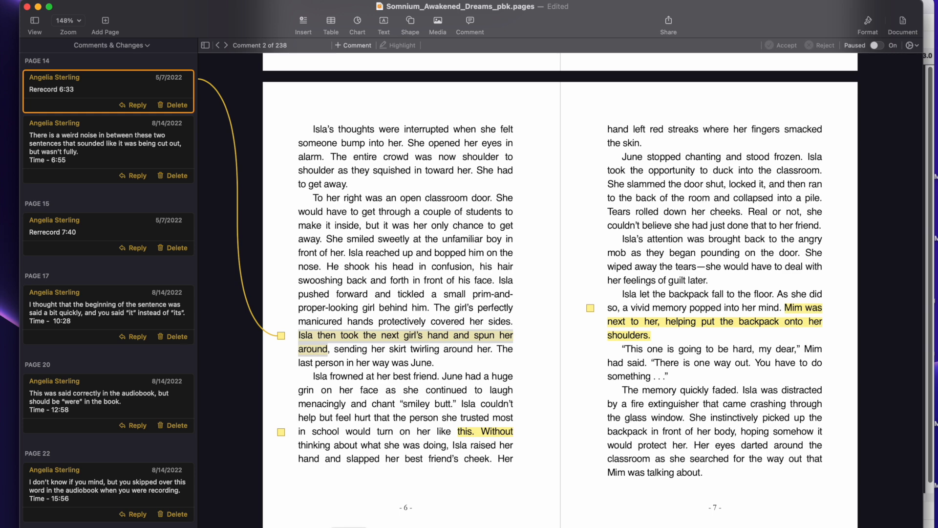
{"action": "key", "text": "super+Tab"}
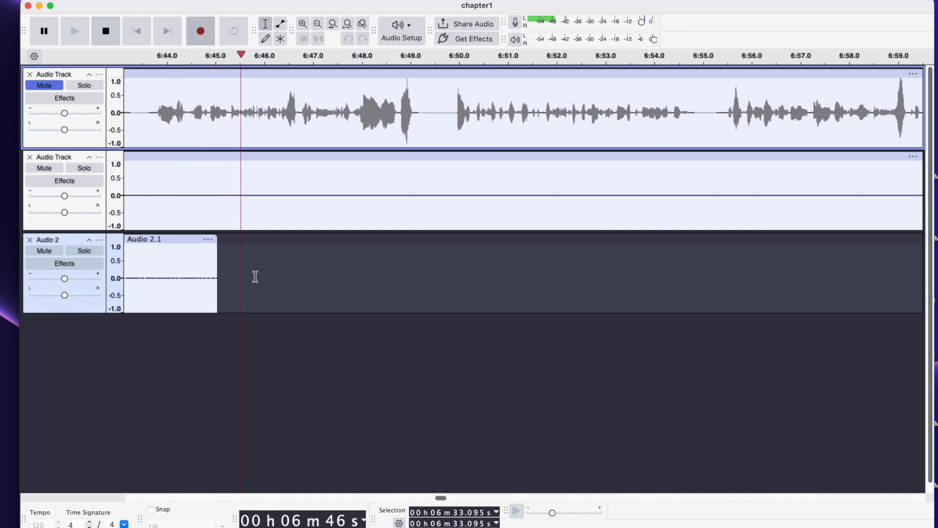
{"action": "left_click", "coordinate": [107, 29]}
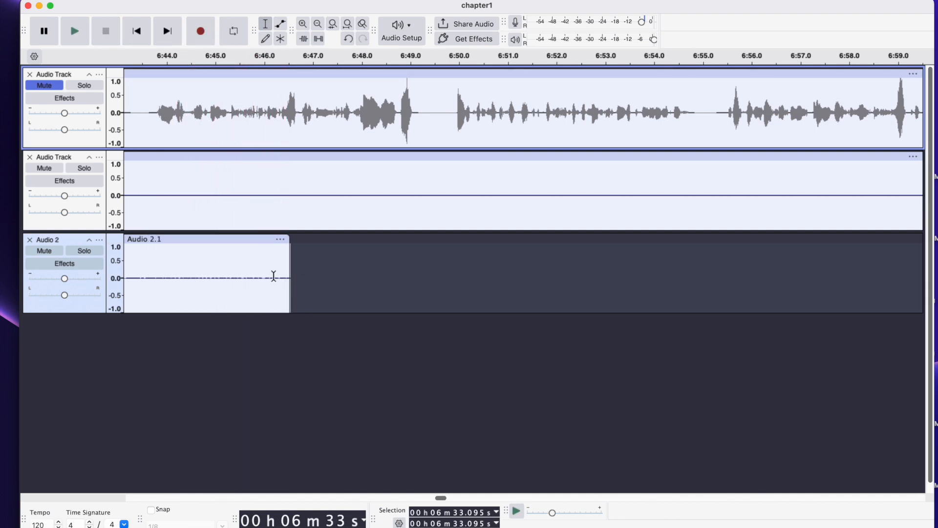
Listen to the louder spoken section of the new recording, starting at about 6:38.5
{"action": "scroll", "coordinate": [272, 276], "scroll_direction": "left", "scroll_amount": 10}
{"action": "scroll", "coordinate": [272, 275], "scroll_direction": "right", "scroll_amount": 9}
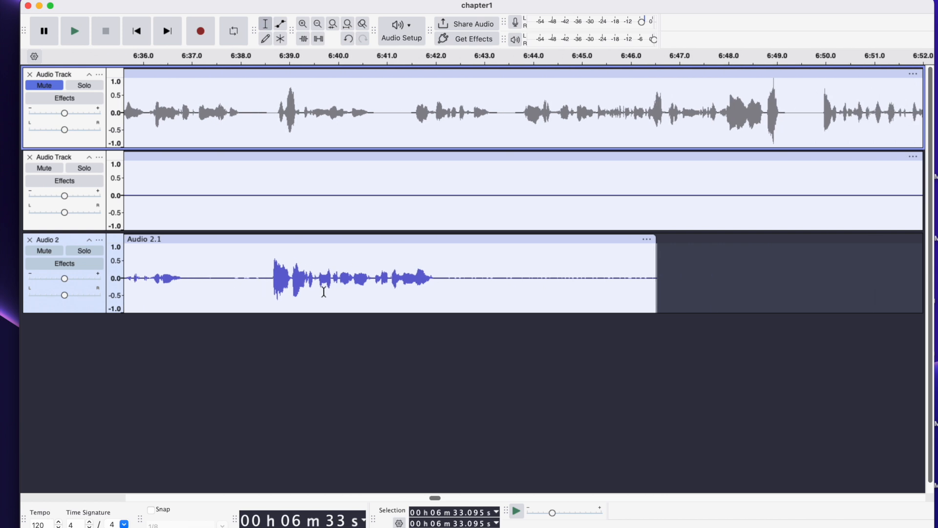
{"action": "scroll", "coordinate": [253, 282], "scroll_direction": "left", "scroll_amount": 9}
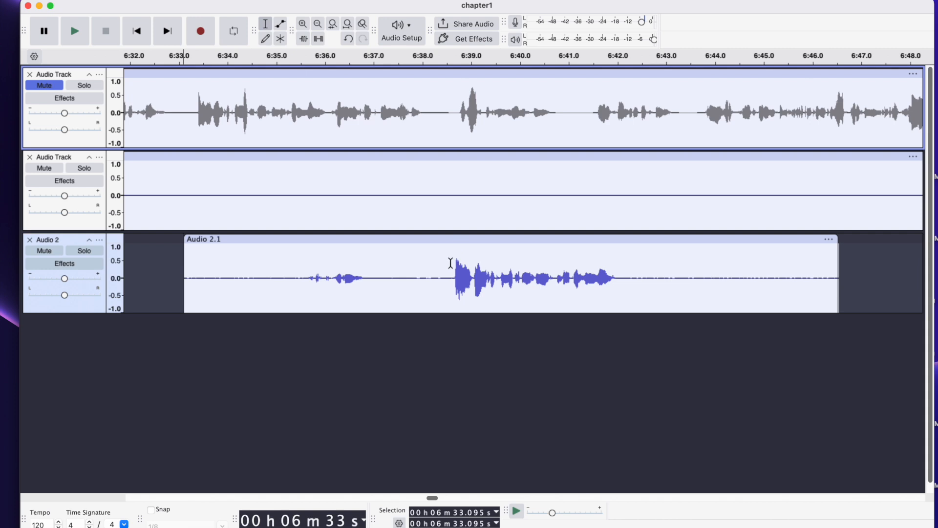
{"action": "left_click", "coordinate": [448, 289]}
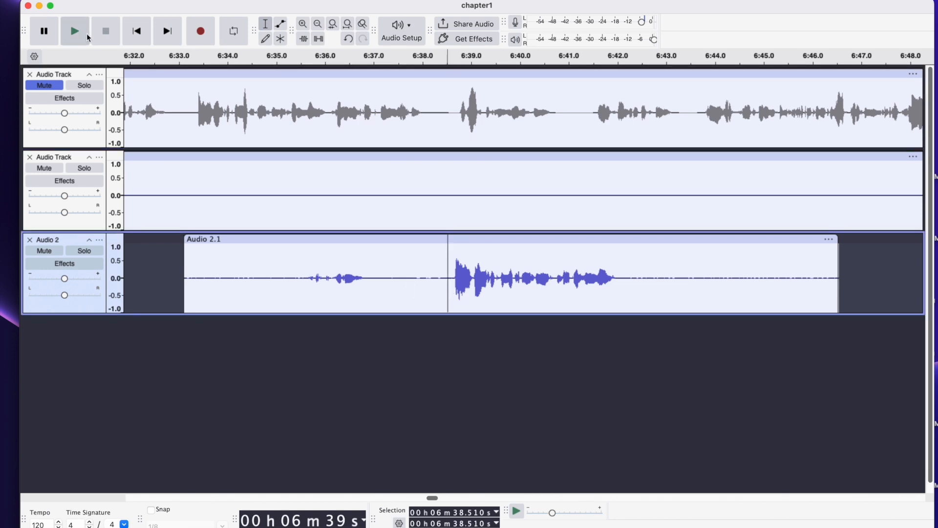
{"action": "left_click", "coordinate": [74, 33]}
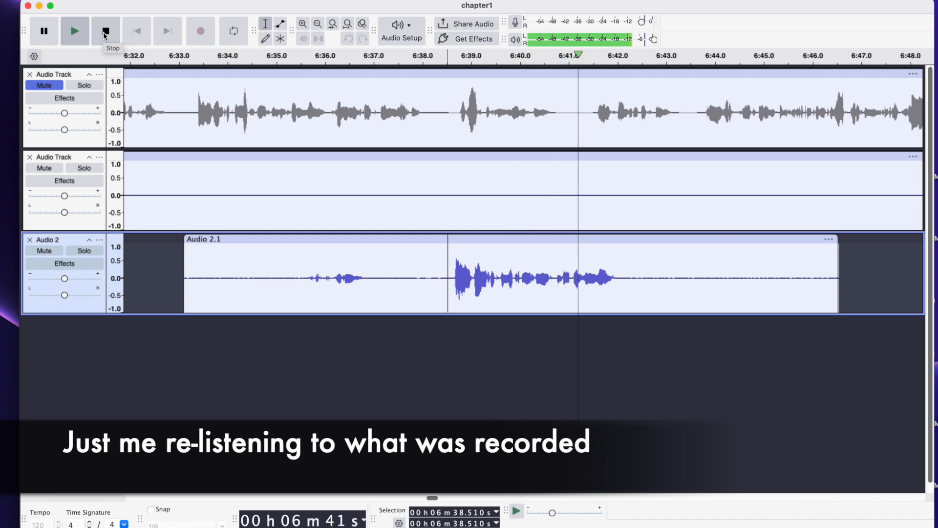
{"action": "left_click", "coordinate": [105, 32]}
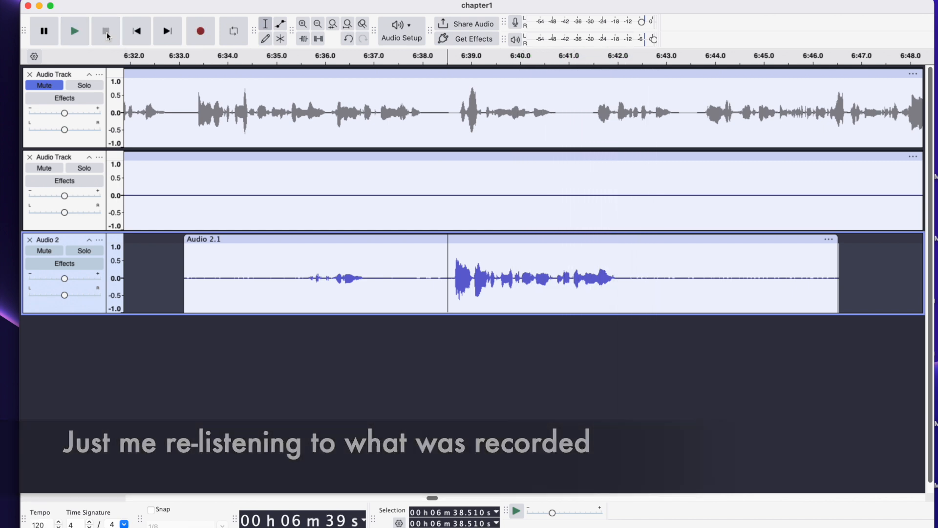
Select the good take on the new track up to about 6:42.2 and apply the Normalize effect to it
{"action": "left_click", "coordinate": [628, 288], "text": "shift"}
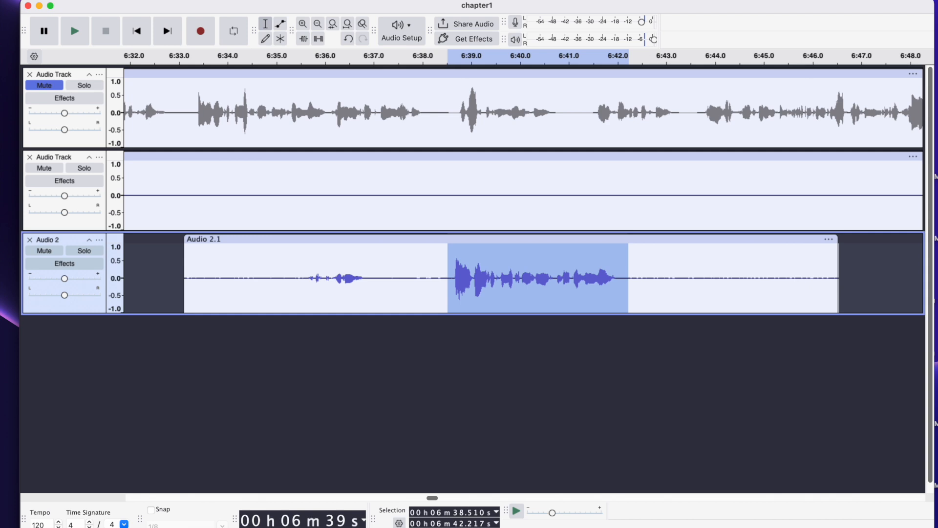
{"action": "left_click", "coordinate": [275, 0]}
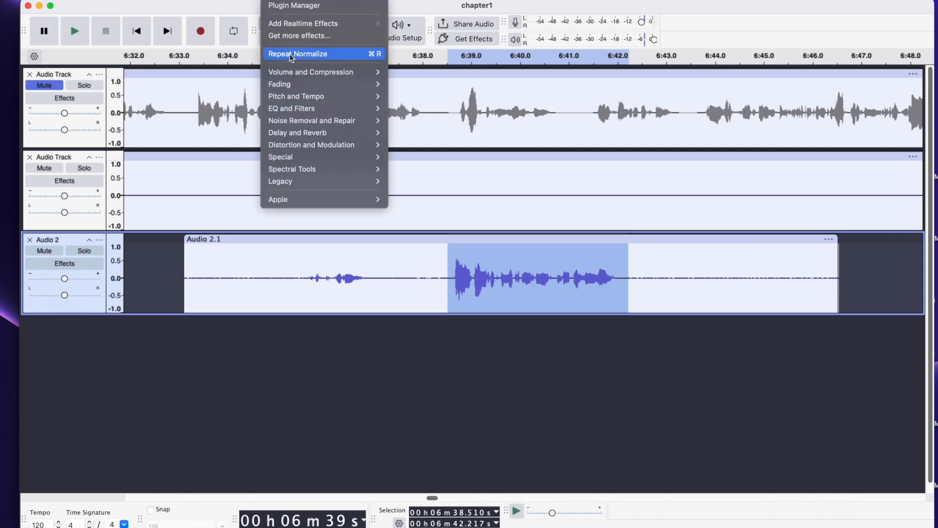
{"action": "mouse_move", "coordinate": [293, 72]}
{"action": "left_click", "coordinate": [430, 136]}
{"action": "left_click", "coordinate": [544, 319]}
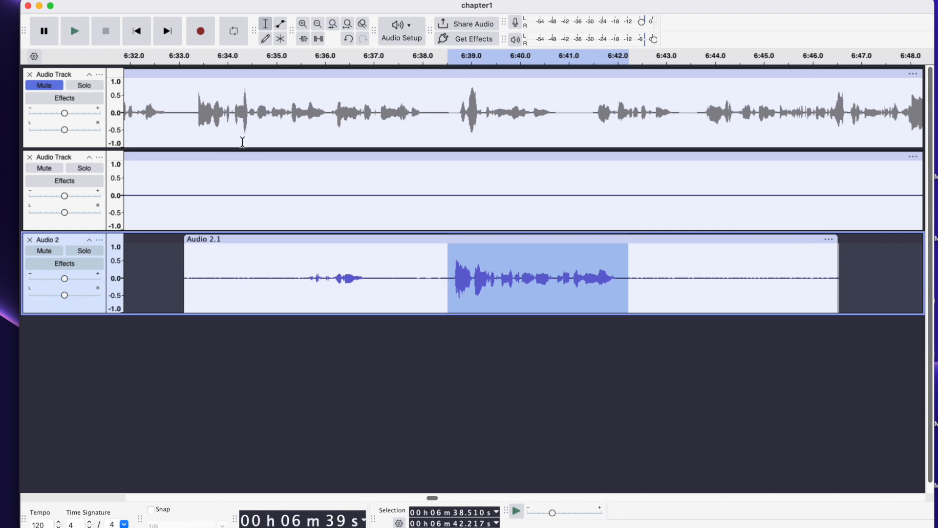
Replace the original narration between about 6:33.3 and 6:38.1 with the normalized retake
{"action": "left_click_drag", "start_coordinate": [195, 123], "coordinate": [423, 134]}
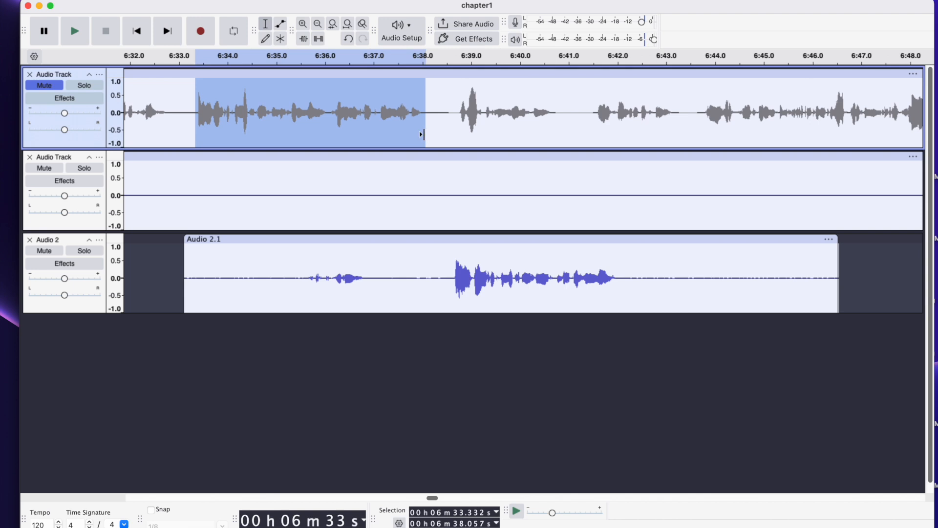
{"action": "key", "text": "Delete"}
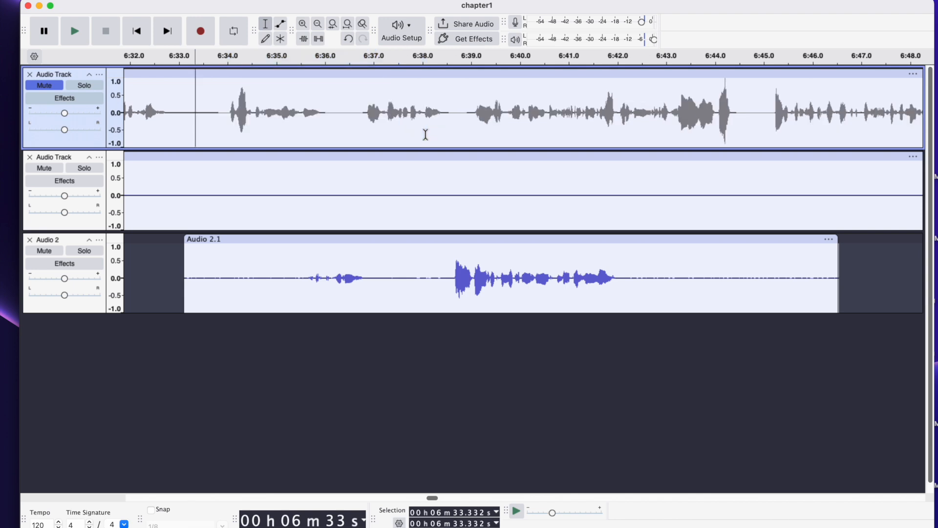
{"action": "key", "text": "super+v"}
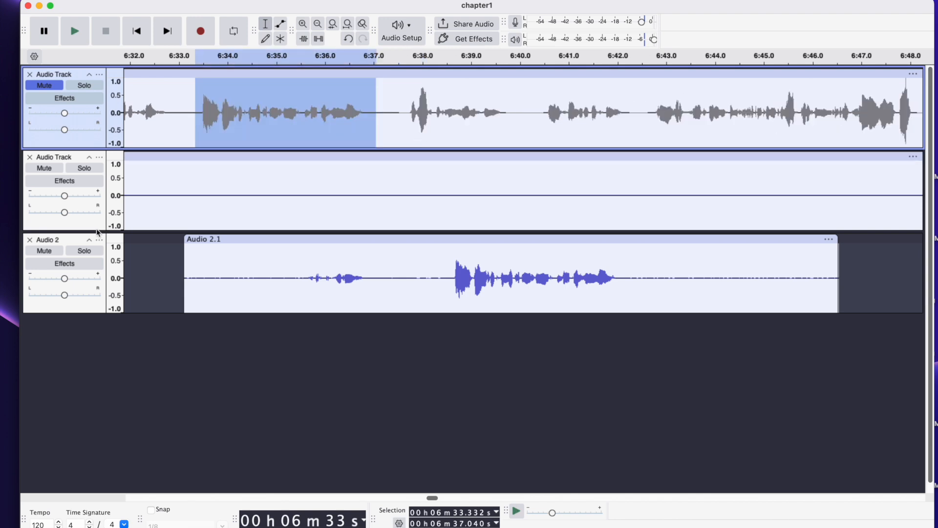
Mute the retake track and unmute the original narration track
{"action": "scroll", "coordinate": [256, 115], "scroll_direction": "left", "scroll_amount": 5}
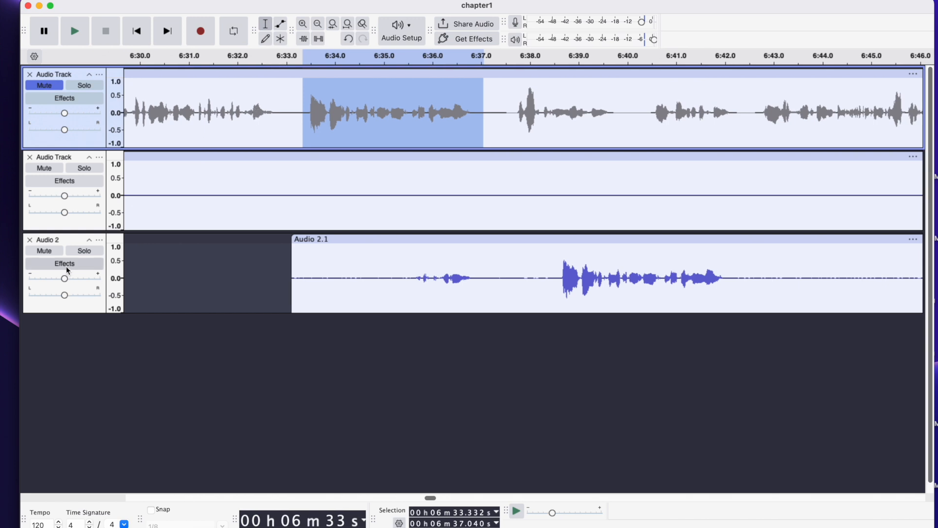
{"action": "left_click", "coordinate": [51, 253]}
{"action": "left_click", "coordinate": [46, 84]}
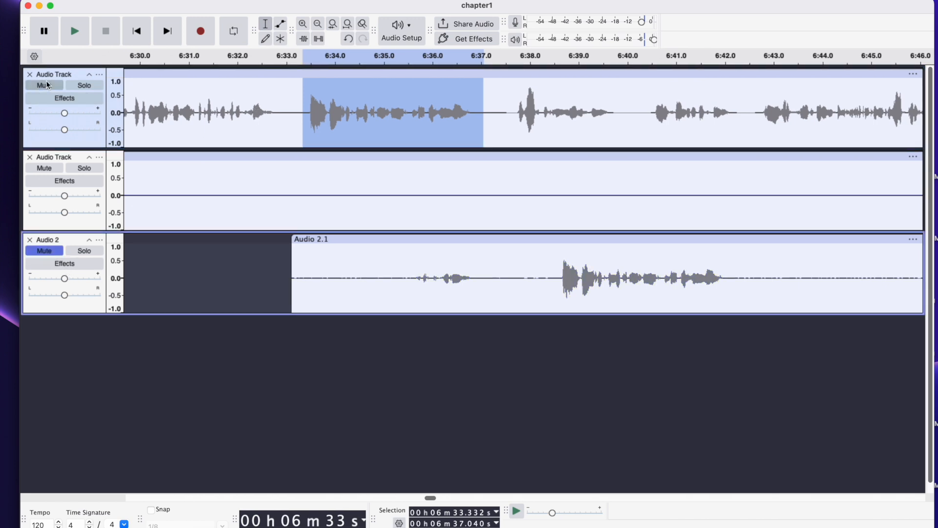
Listen to the edited narration from about 6:33 to check how the inserted retake fits
{"action": "scroll", "coordinate": [270, 139], "scroll_direction": "left", "scroll_amount": 2}
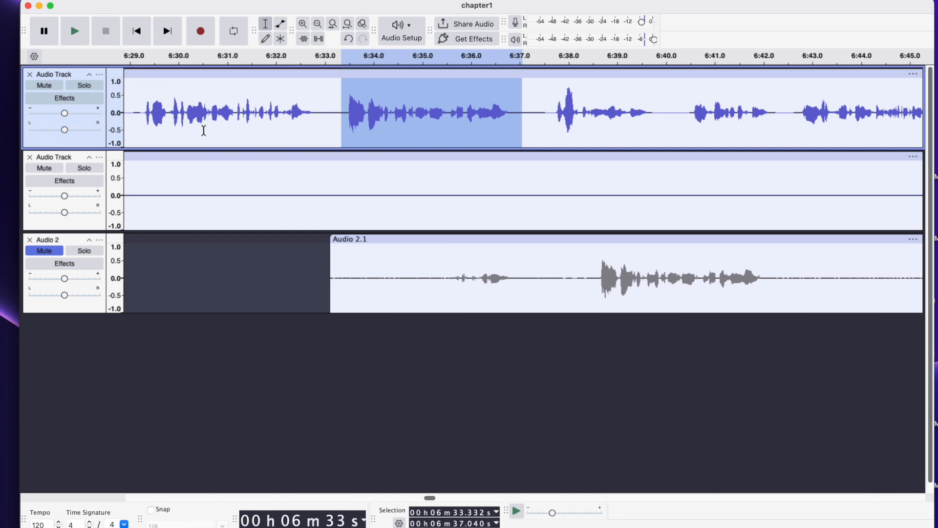
{"action": "left_click", "coordinate": [330, 137]}
{"action": "left_click", "coordinate": [74, 31]}
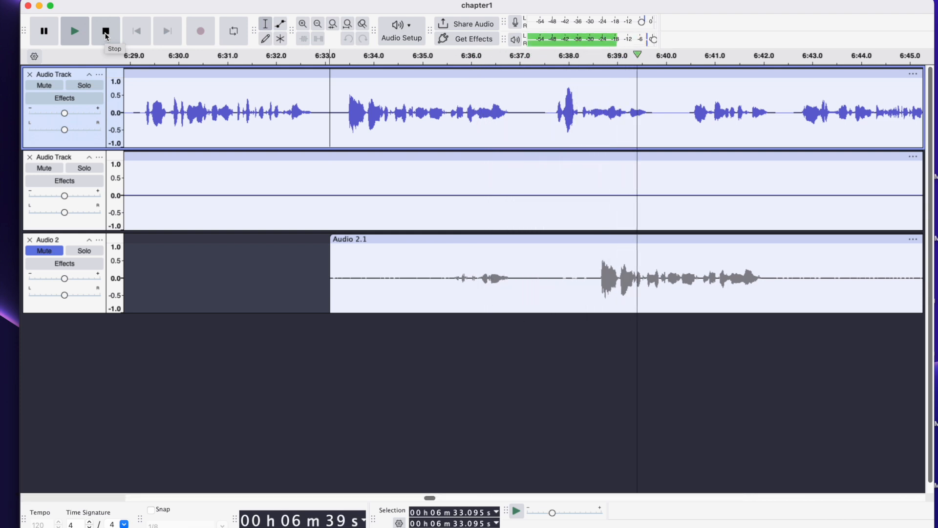
{"action": "left_click", "coordinate": [106, 32]}
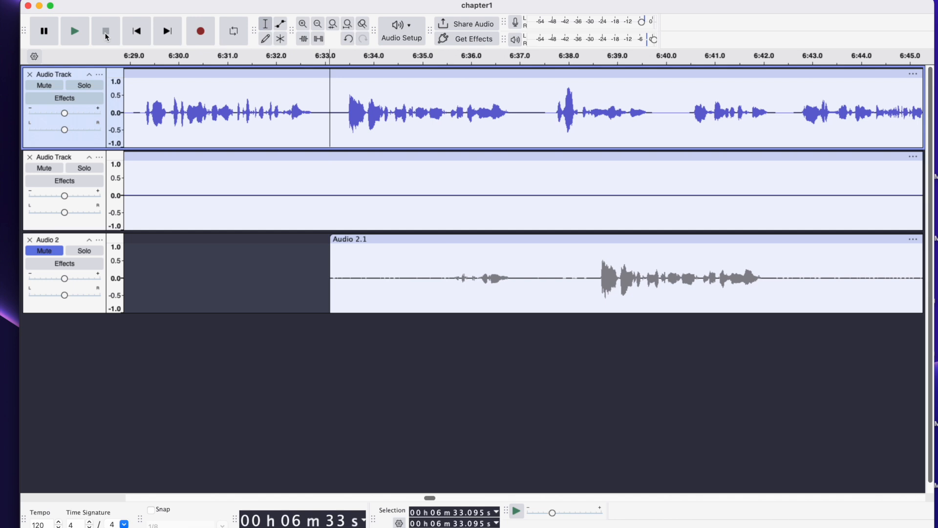